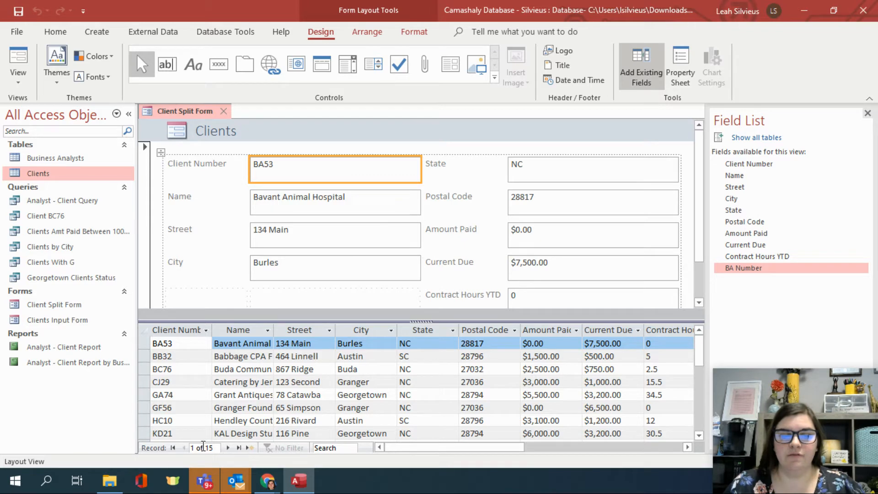
- Browse the existing client records in the split form by advancing one record and selecting several rows in the datasheet
click(208, 448)
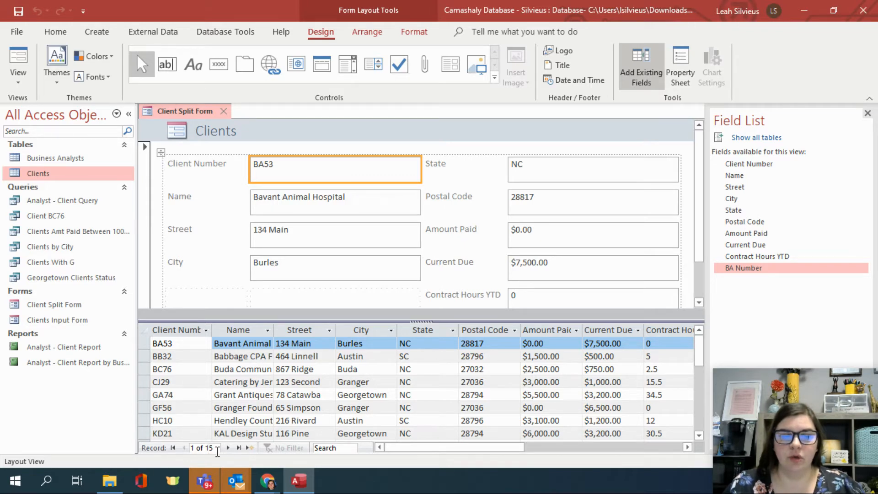
click(228, 448)
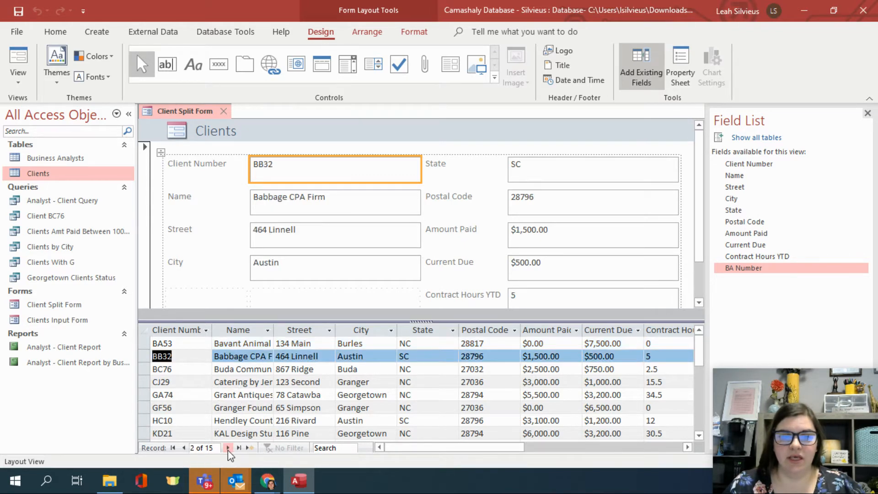
click(242, 368)
click(243, 382)
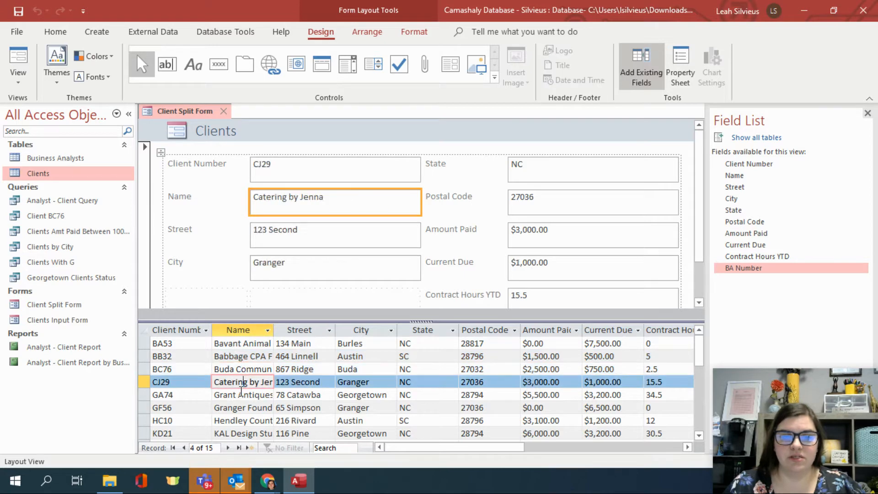
click(240, 394)
click(234, 407)
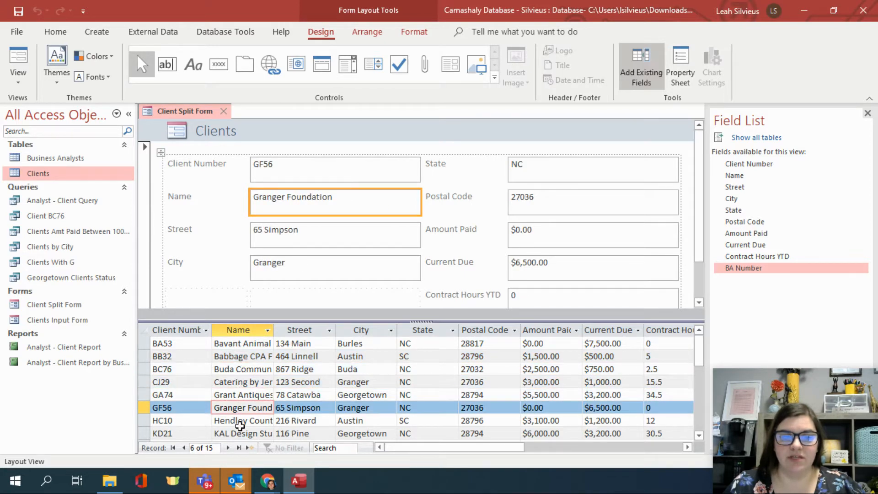
click(240, 423)
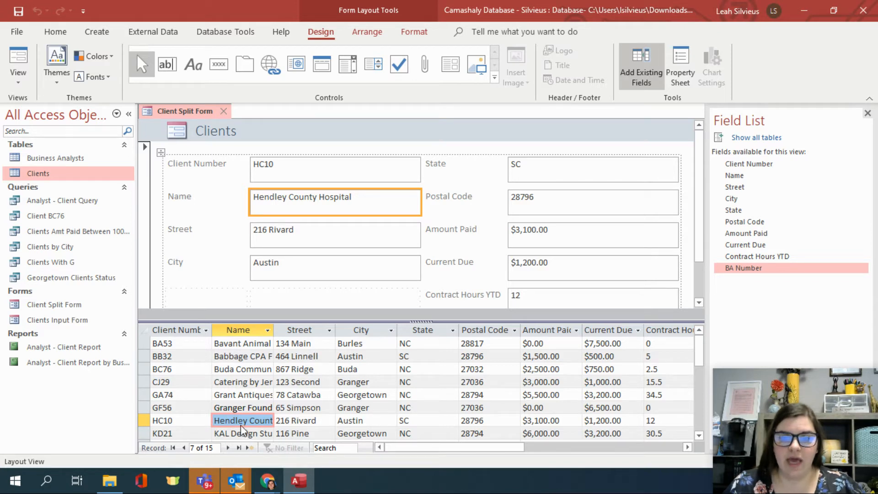
scroll(237, 425, down, 3)
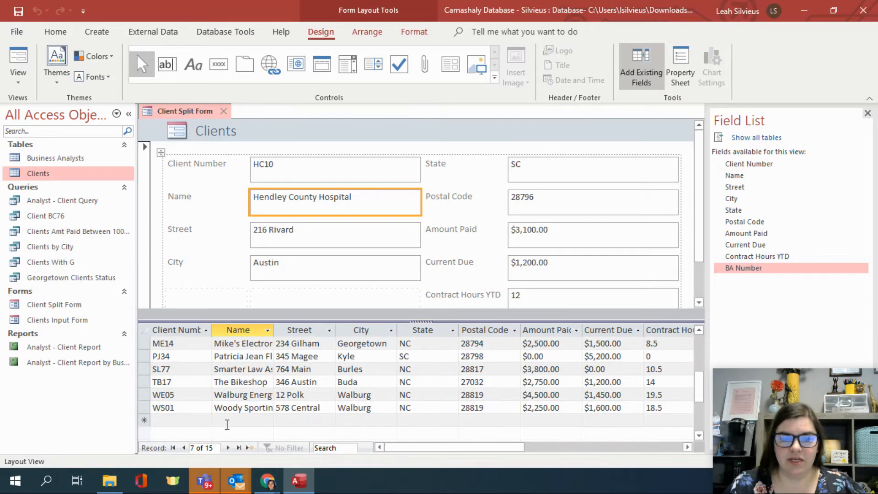
click(226, 420)
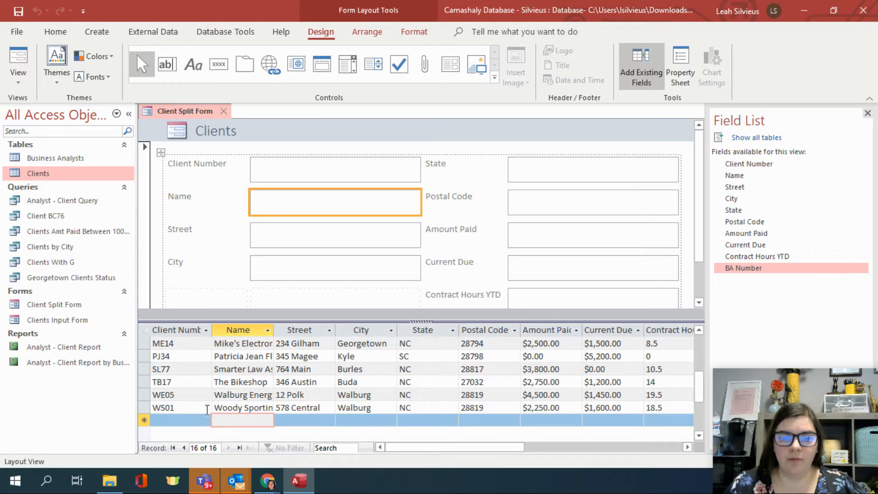
click(245, 356)
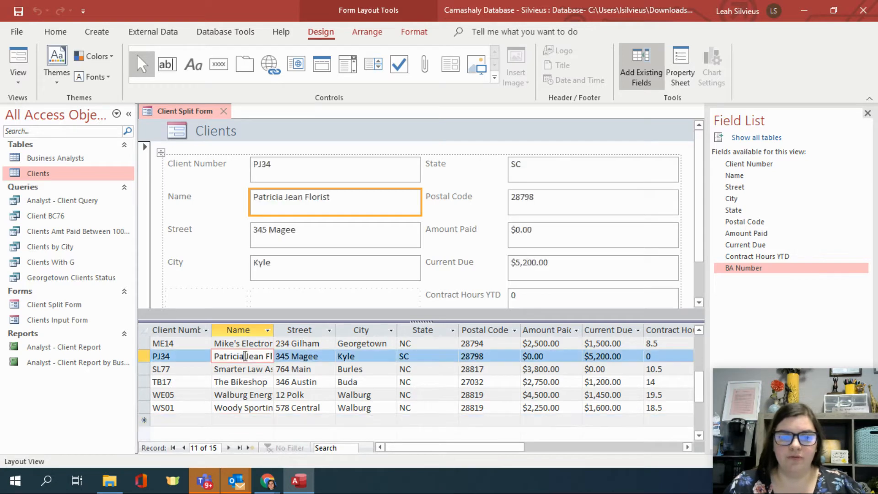
- Start a new blank client record in the Client Split Form
click(250, 448)
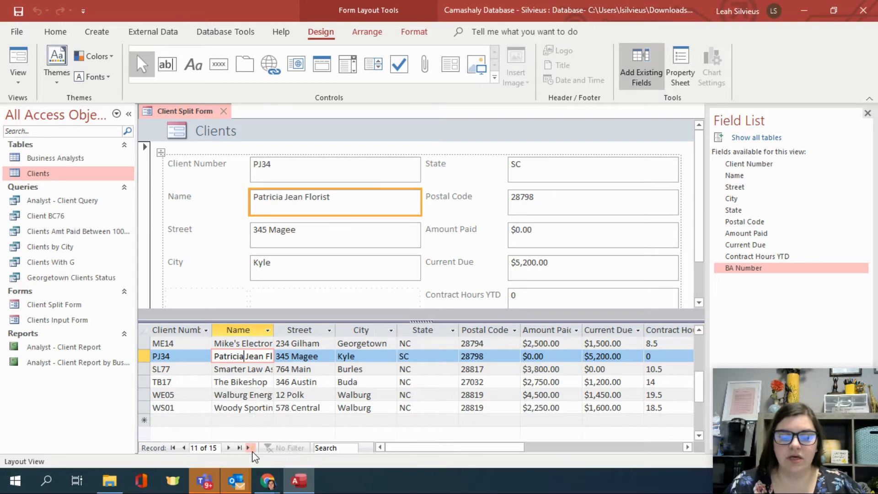
click(250, 448)
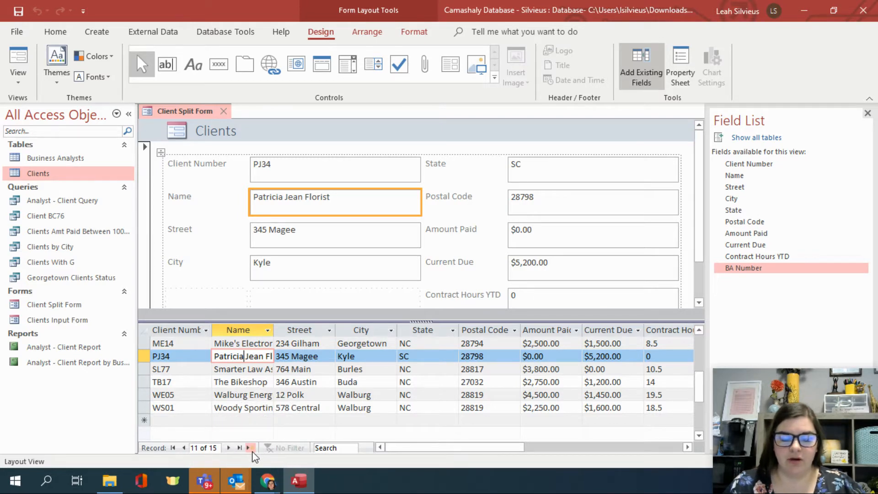
click(251, 448)
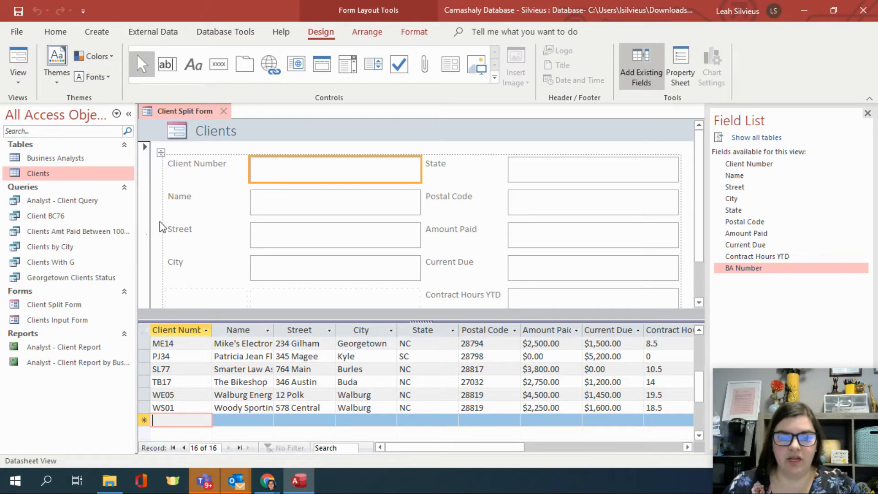
scroll(261, 370, up, 2)
scroll(262, 369, down, 3)
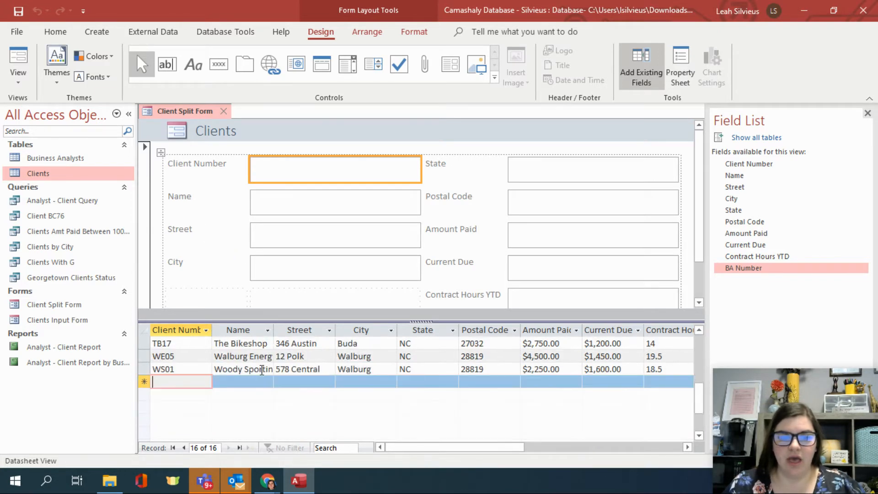
scroll(261, 369, up, 1)
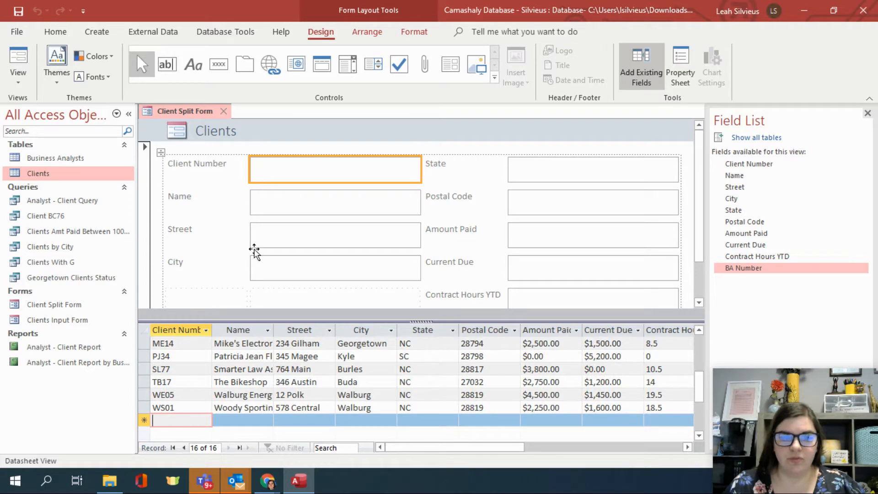
- Try to enter the blank record's Client Number, Name, Street and City fields while the form is in Layout View
click(264, 172)
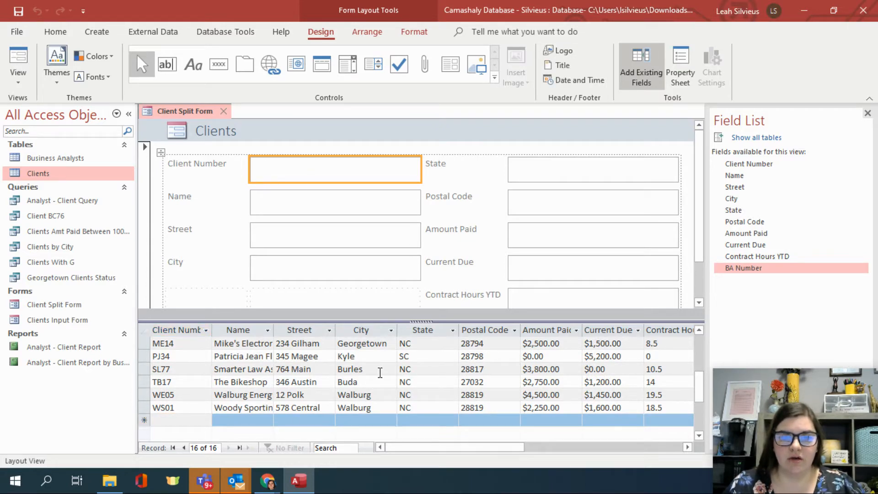
click(320, 204)
click(317, 239)
click(308, 276)
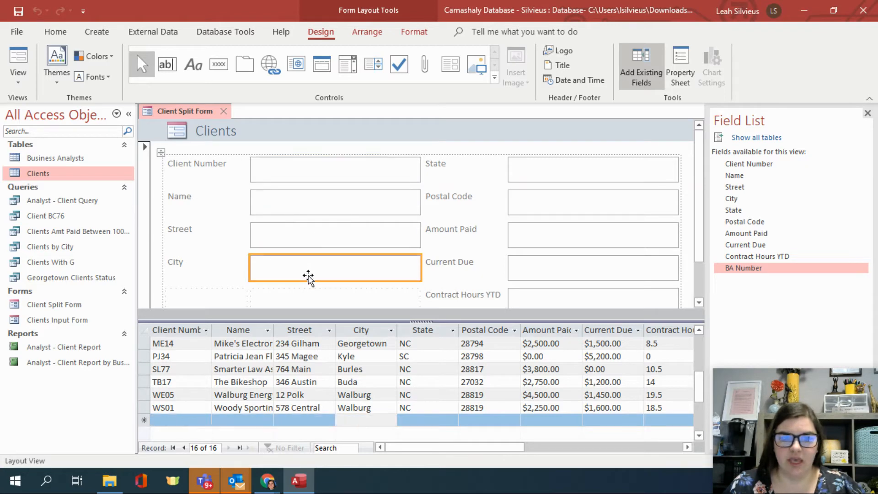
click(326, 176)
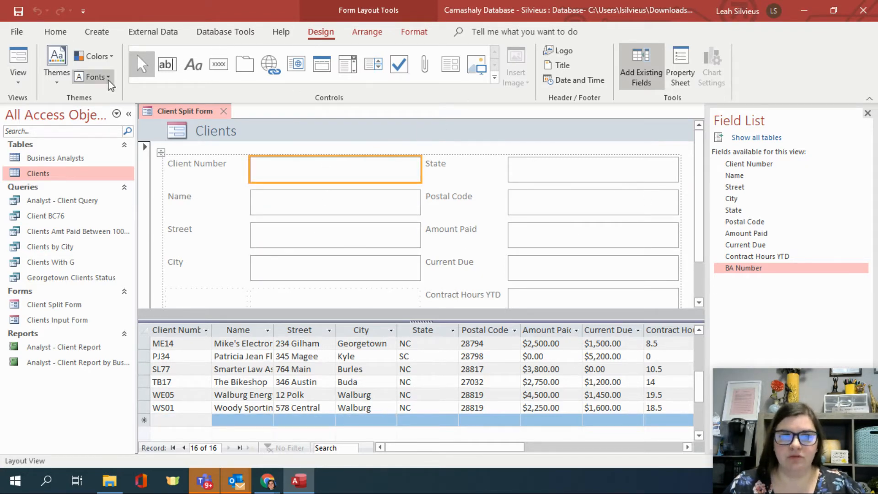
- Switch the Client Split Form to Form View and test that the Name, Street and City fields can be edited
click(18, 75)
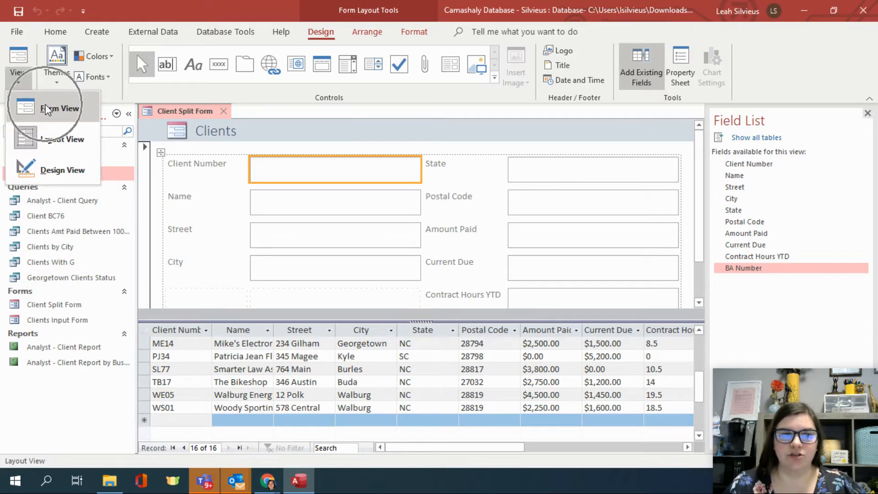
click(46, 108)
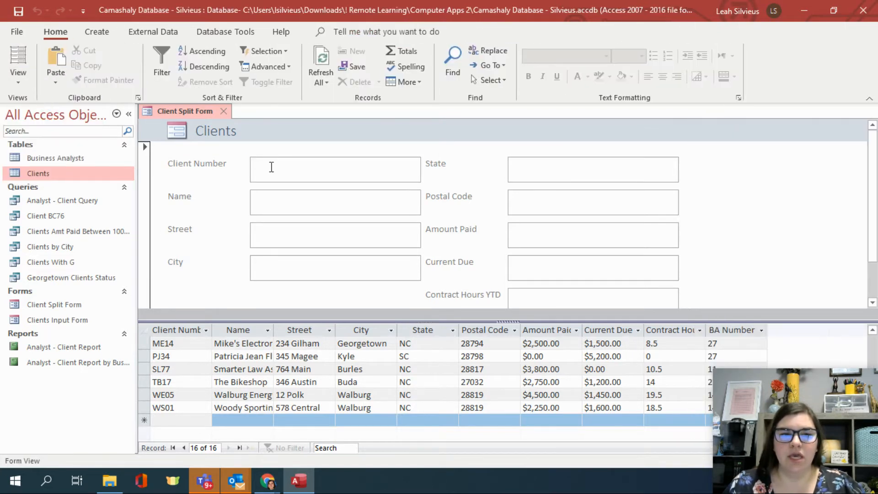
click(277, 199)
click(271, 232)
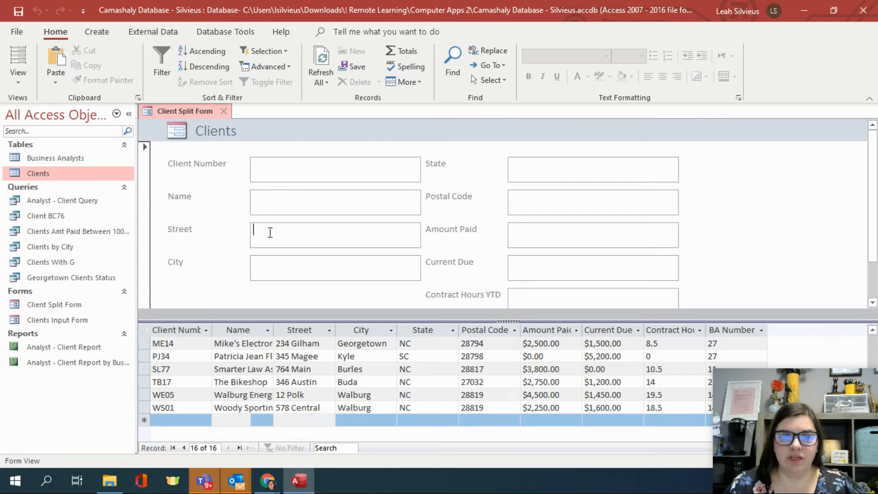
click(264, 270)
- Enter the new record's client number and set its name to Kyle Museum of Art
click(278, 171)
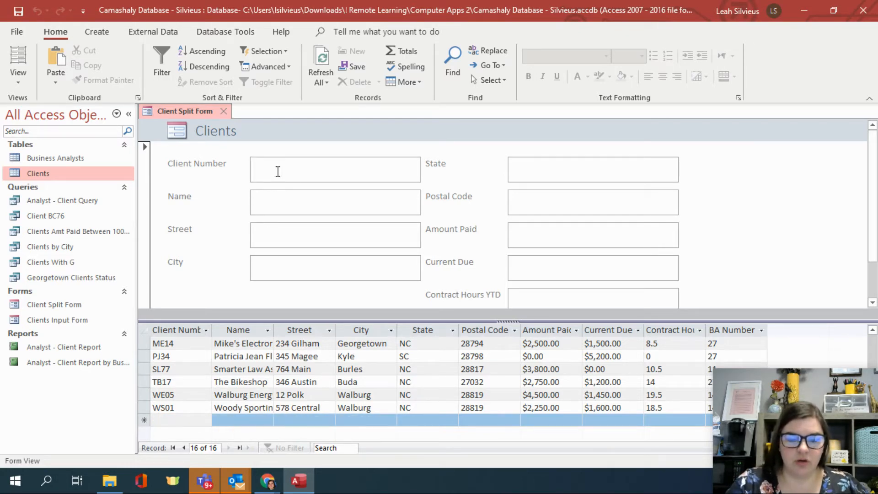
text(KM03)
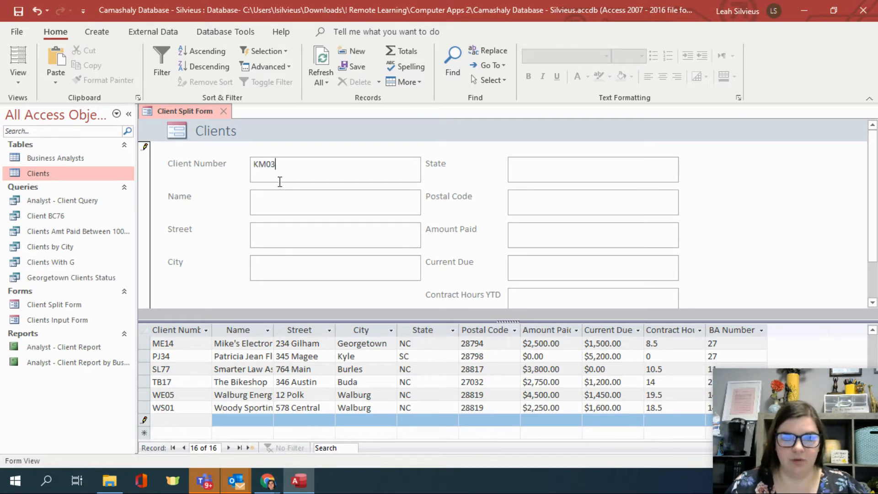
click(281, 203)
text(Kyle)
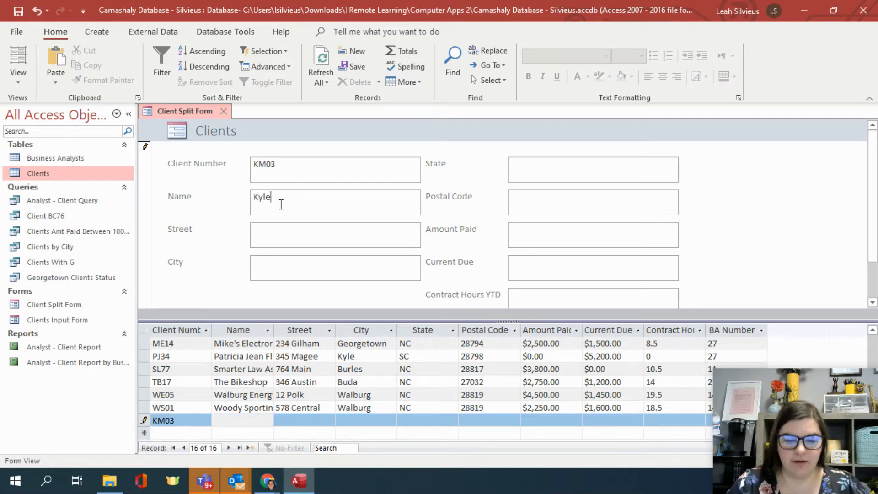
text( Musea)
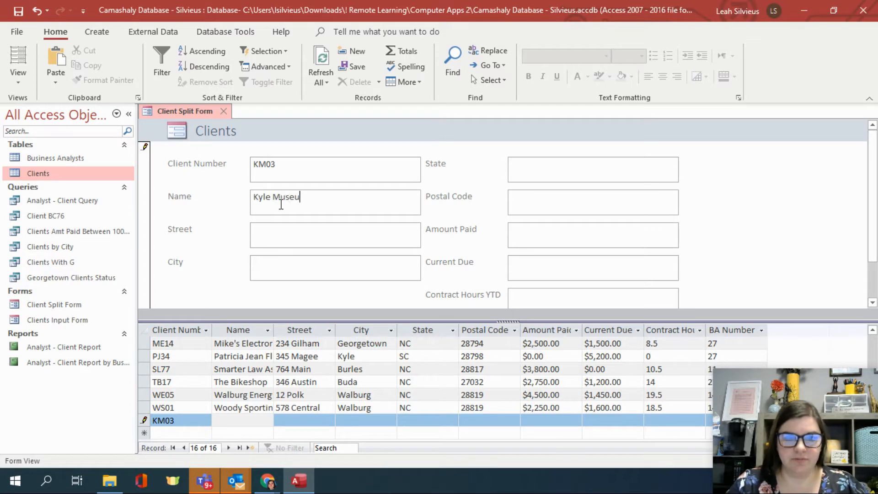
text(m of Art)
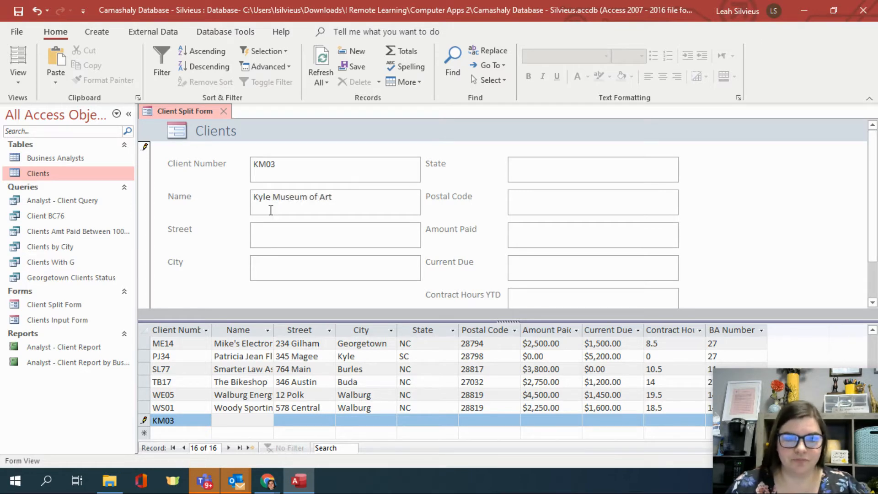
- Fill in the street address and city for the Kyle Museum of Art record
click(268, 232)
text(2)
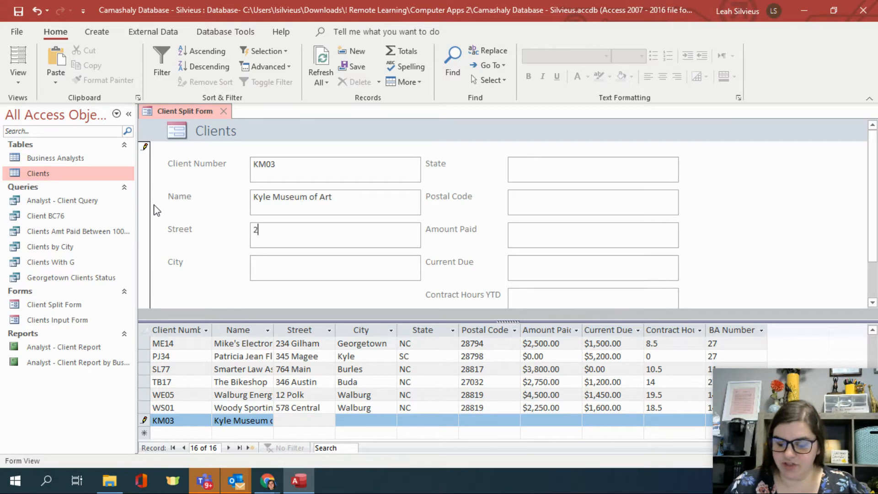
text(00 Main)
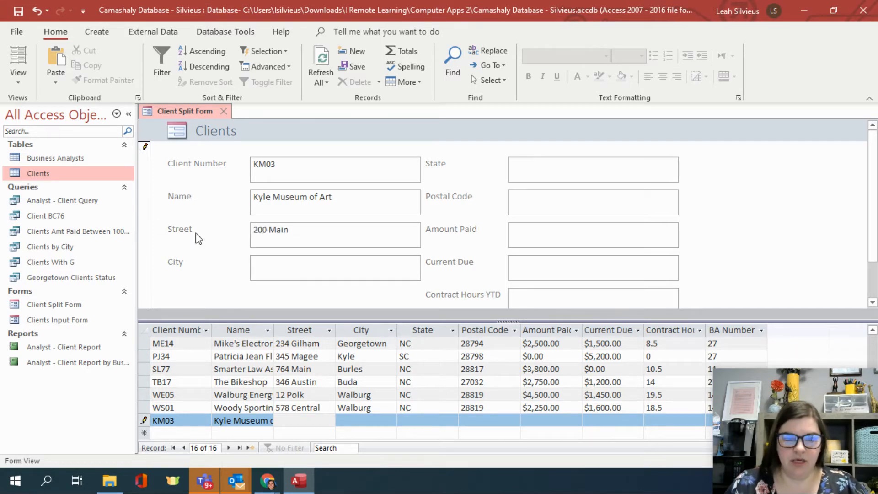
click(280, 266)
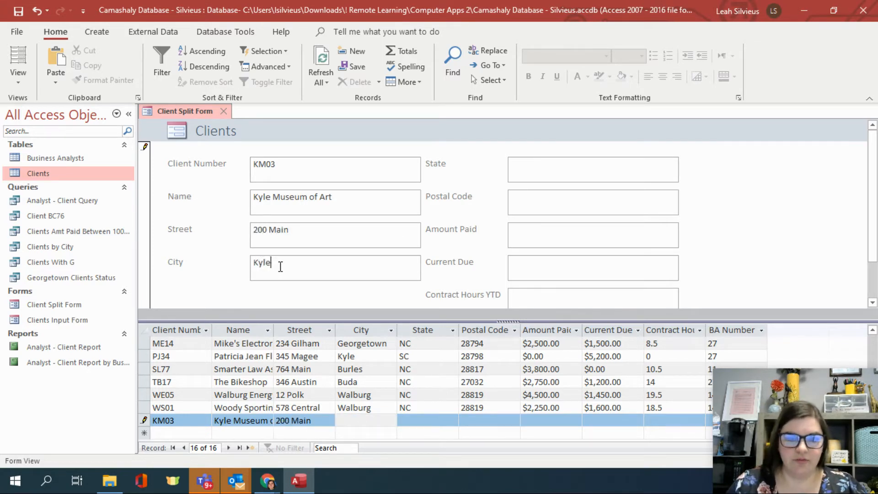
- Fill in the state abbreviation and postal code of the new client's address, replacing the placeholder characters in the postal code
click(527, 173)
text(SC)
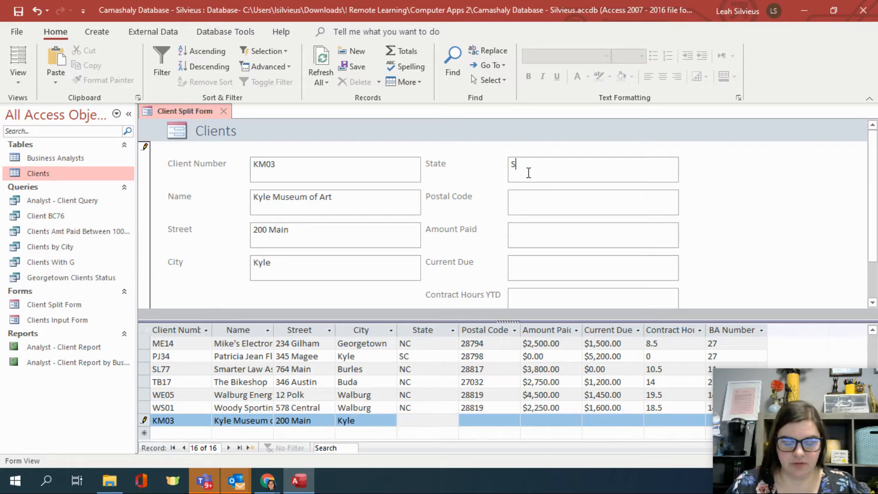
click(535, 198)
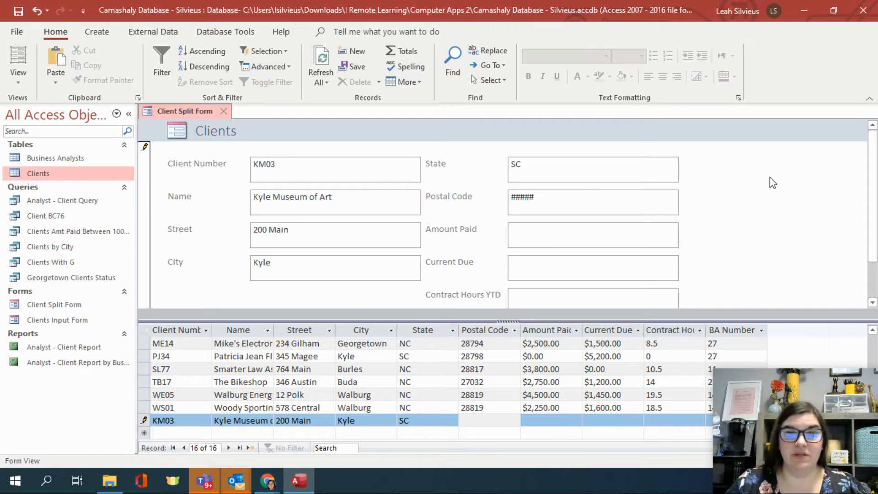
click(527, 196)
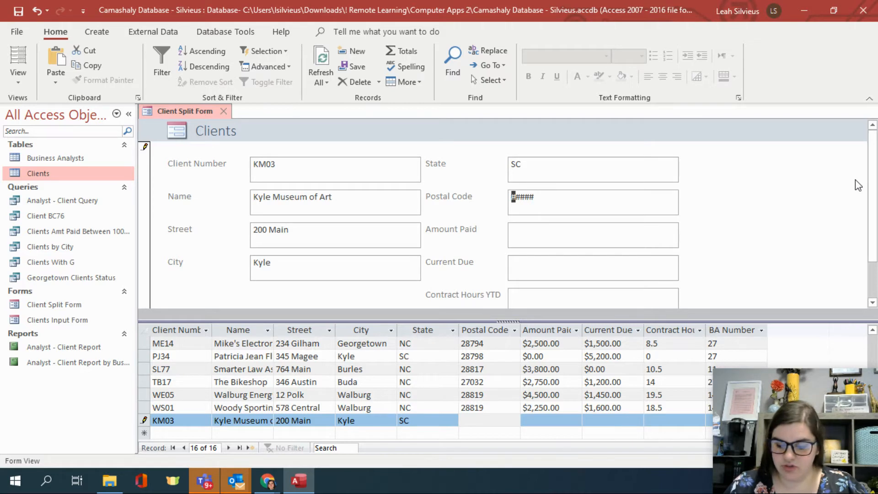
text(28798)
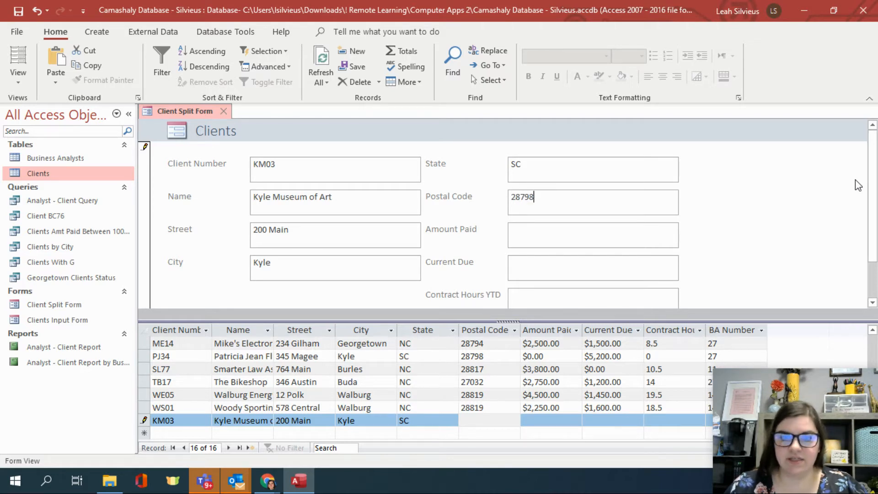
- Set the new client's Amount Paid to 0 and Current Due to 750
click(574, 229)
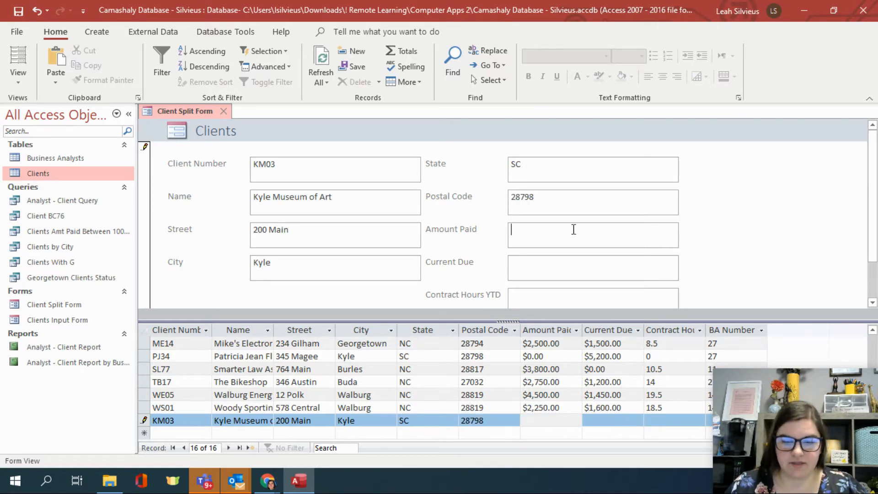
text(0)
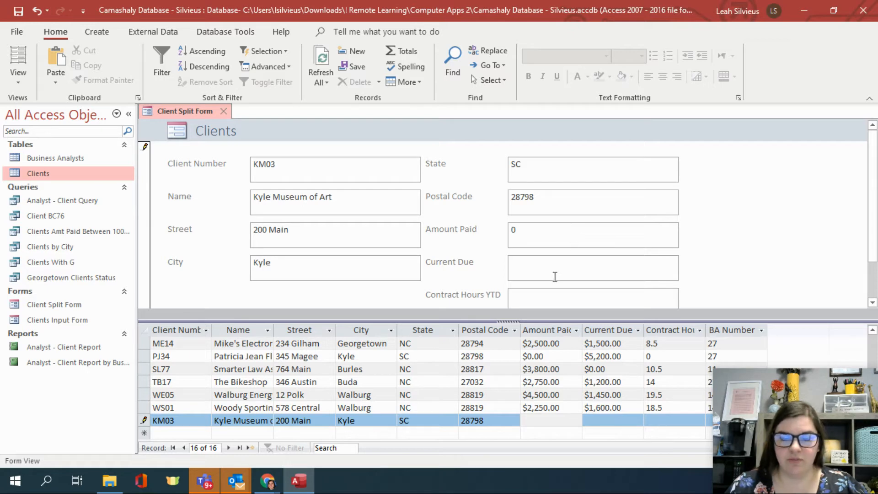
click(555, 277)
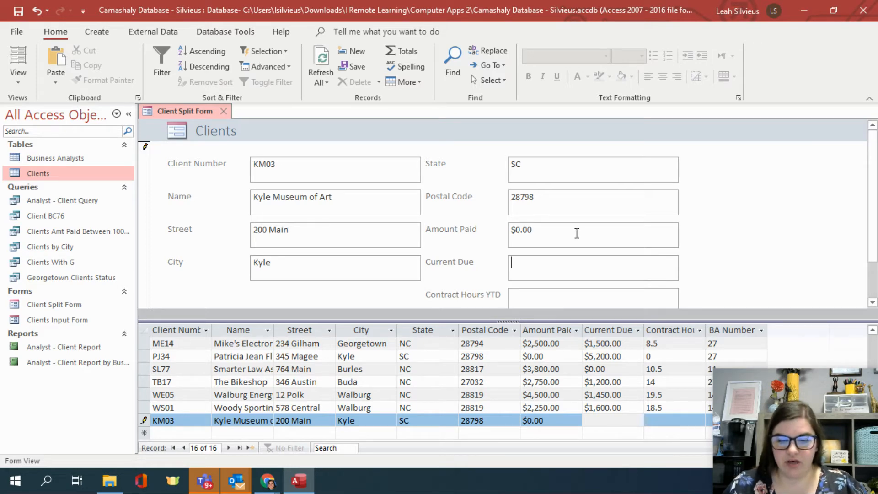
text(750)
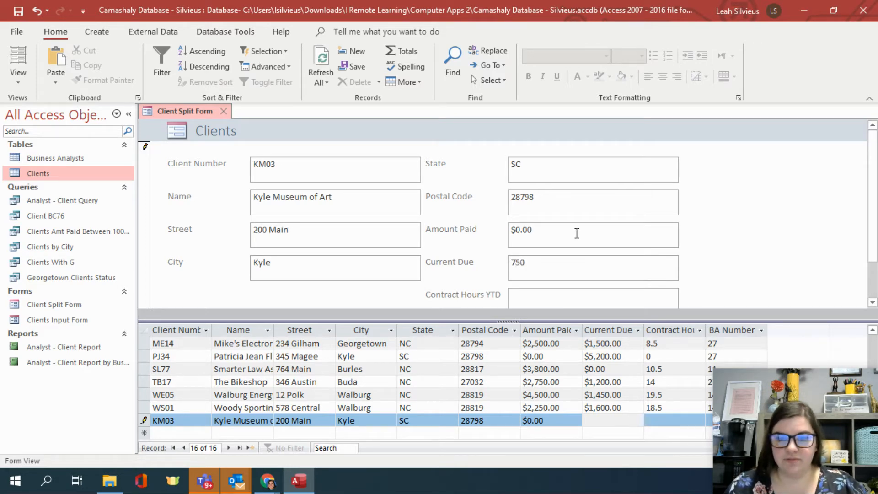
- Set the new client's Contract Hours YTD to 0 and enlarge the form area to expose the BA Number field
click(569, 293)
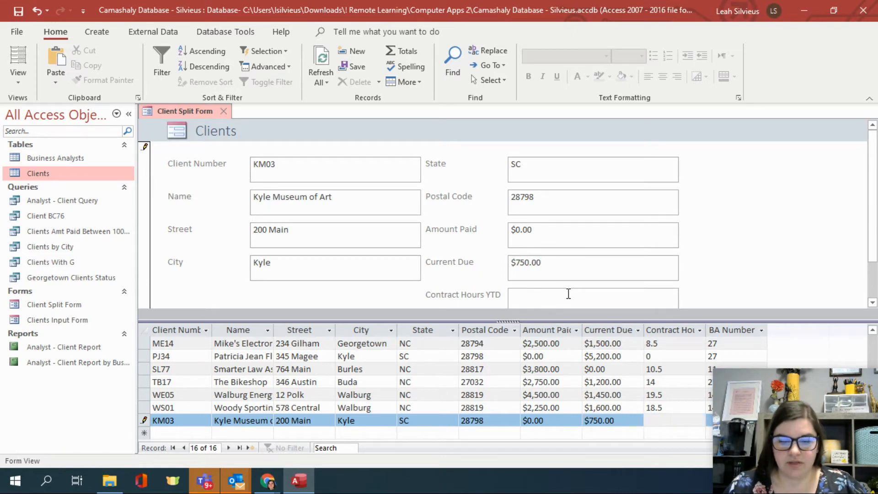
text(0)
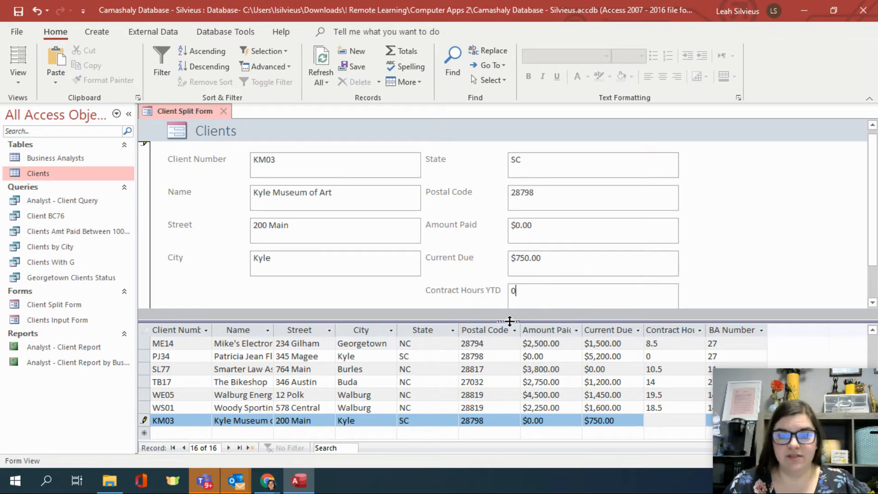
drag(510, 321, 509, 372)
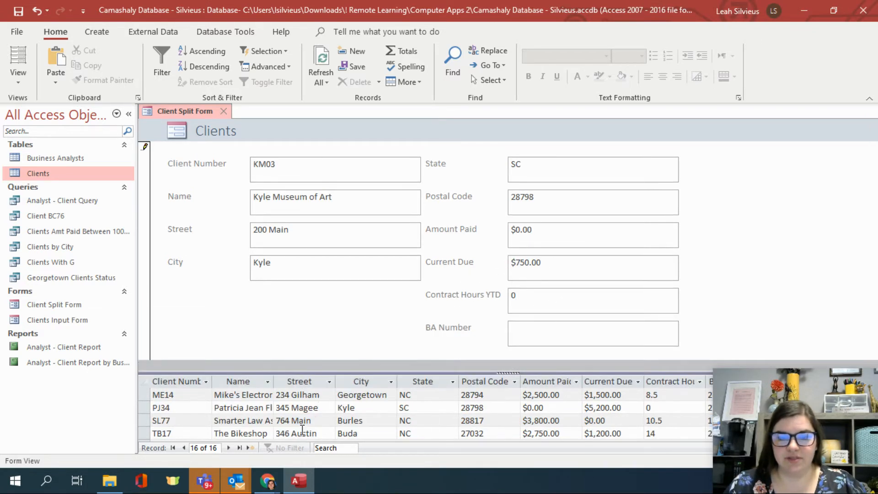
scroll(303, 427, down, 2)
scroll(305, 399, up, 1)
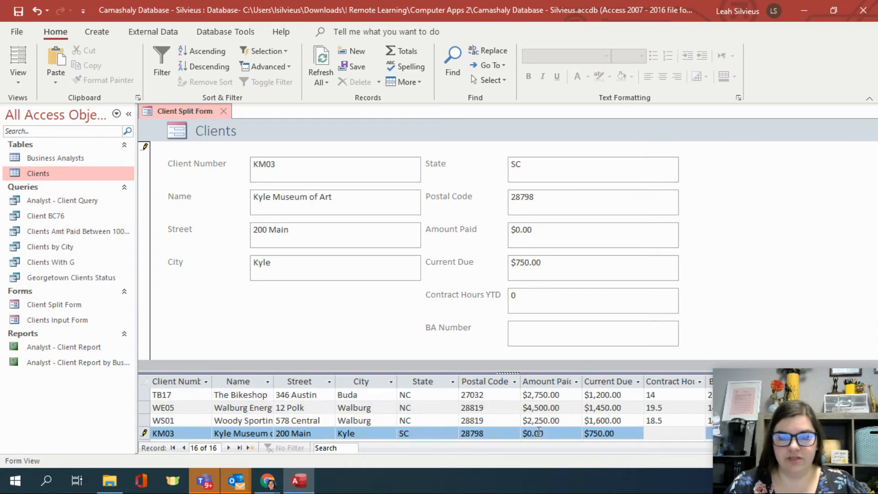
- Try to save the Kyle Museum of Art record with BA Number 99
click(557, 329)
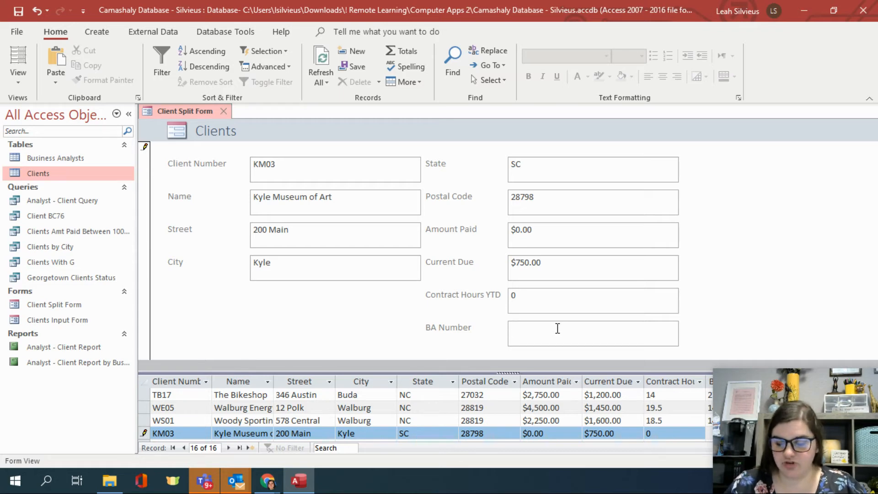
text(99)
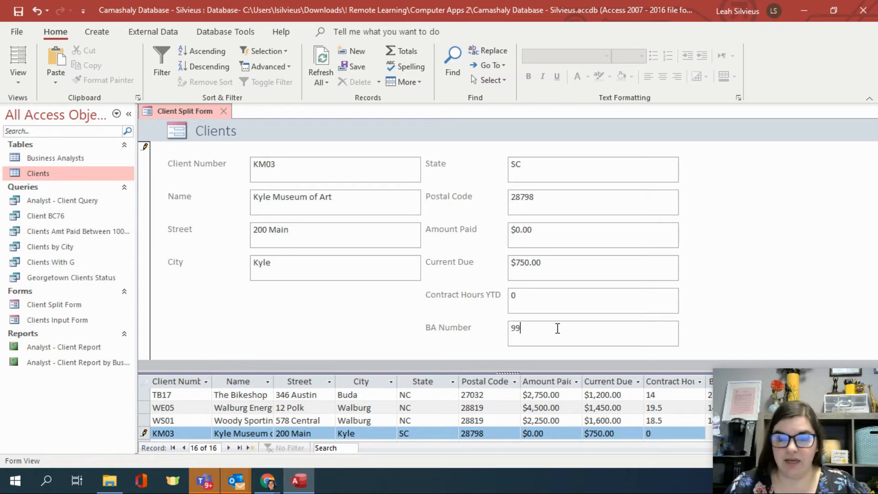
click(556, 307)
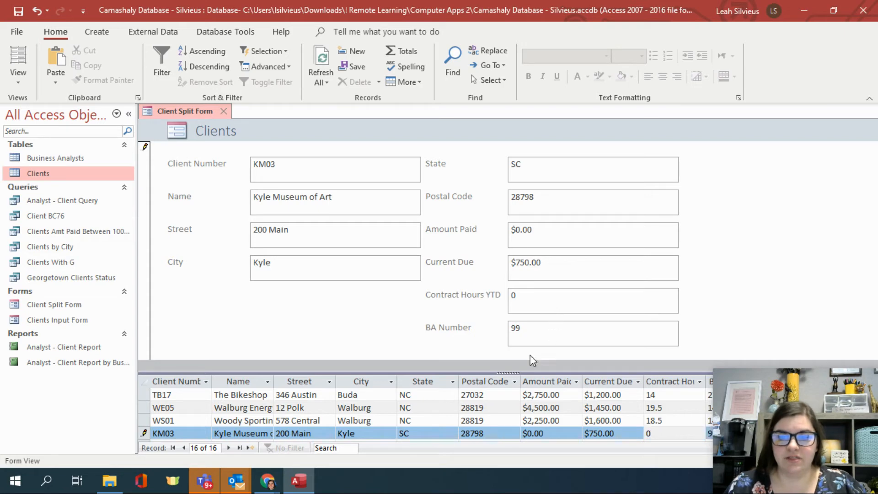
click(165, 395)
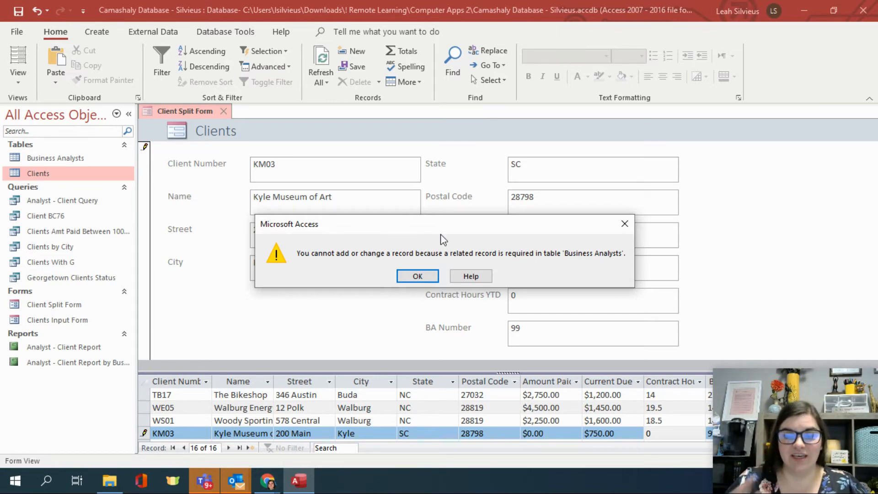
click(517, 329)
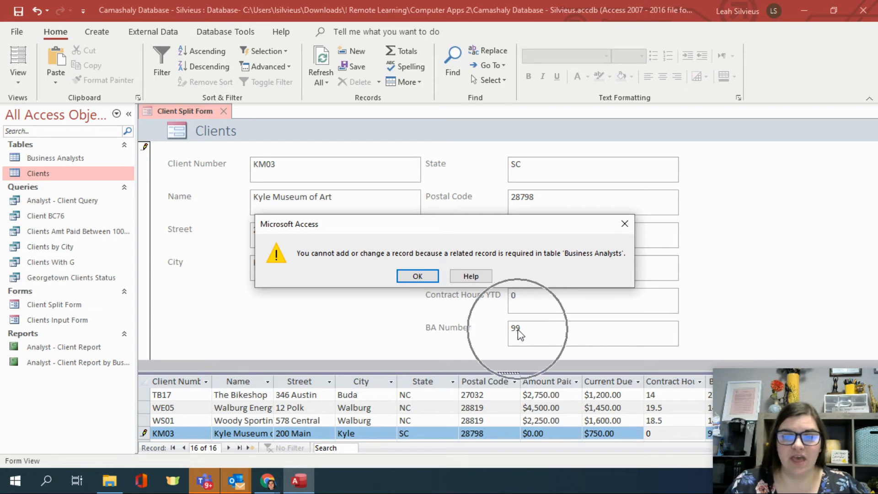
click(61, 160)
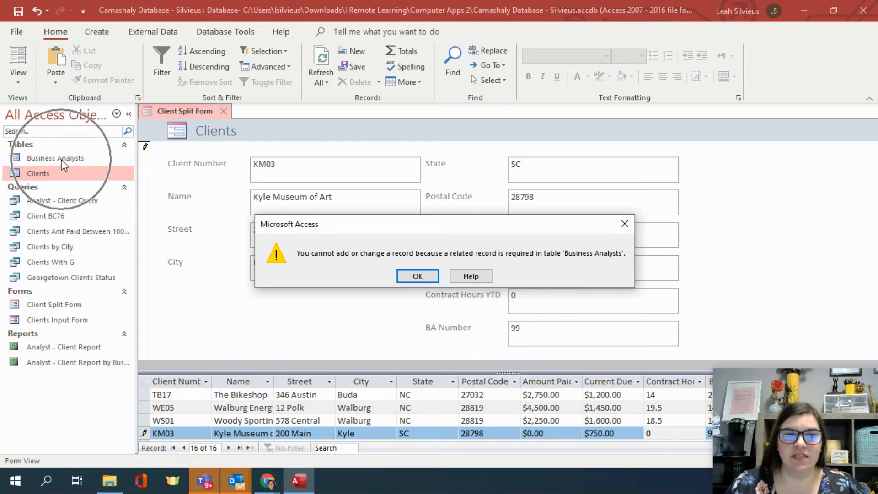
click(61, 160)
click(61, 160)
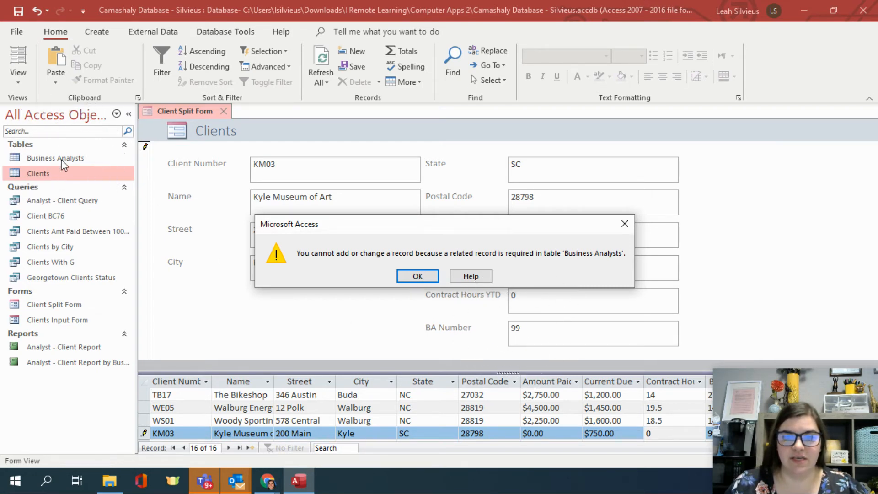
click(418, 276)
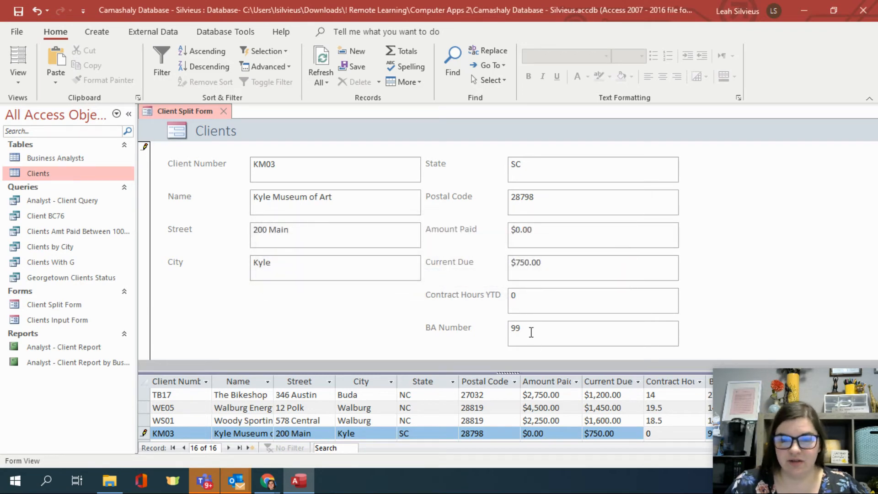
- Try to save the Kyle Museum of Art record with BA Number 35
key(Tab)
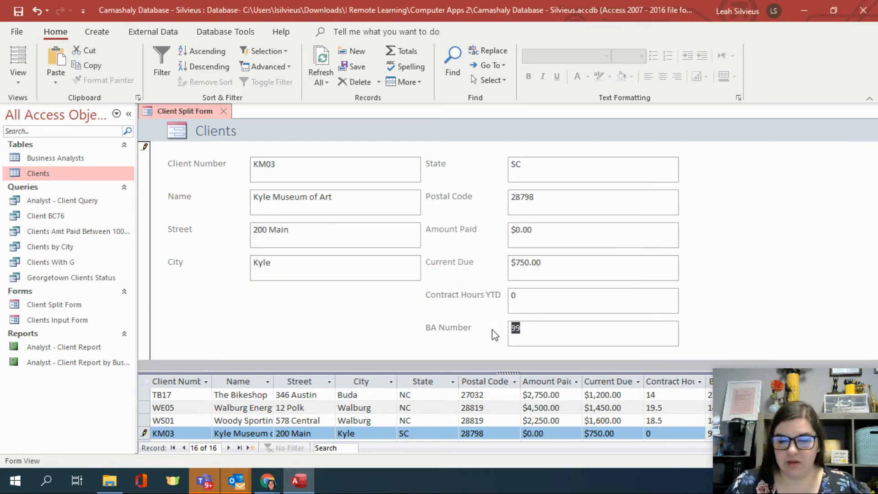
text(35)
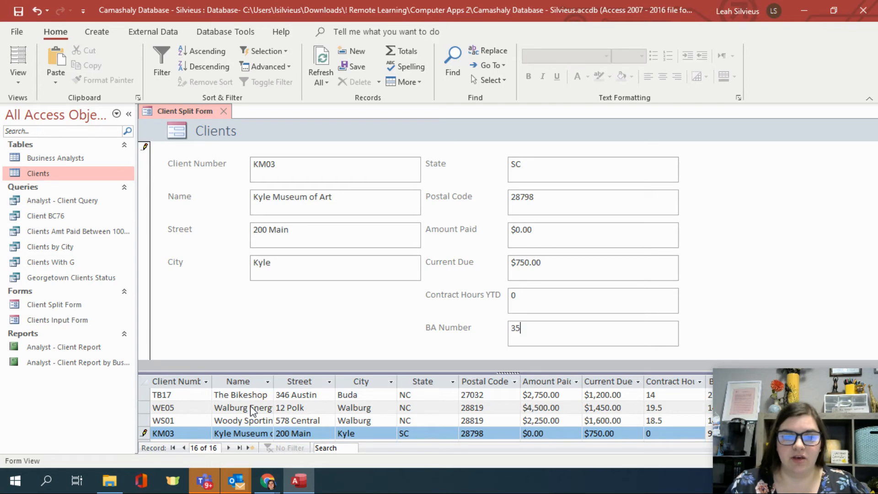
click(252, 409)
click(416, 275)
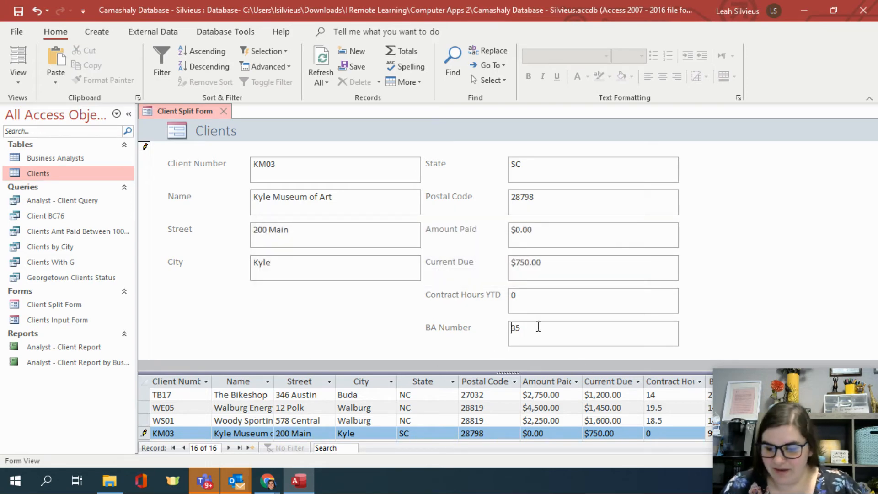
- Set the BA Number to 11, save the record by moving to another client, and return to Kyle Museum of Art
drag(538, 326, 416, 320)
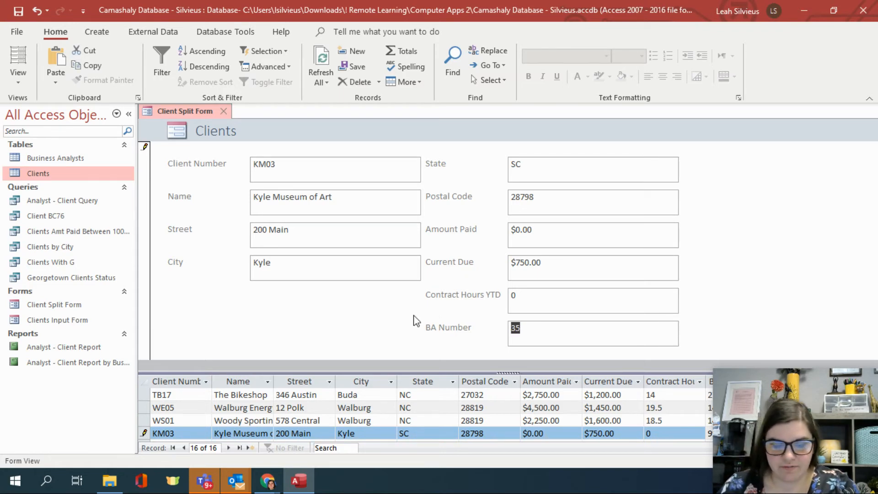
text(11)
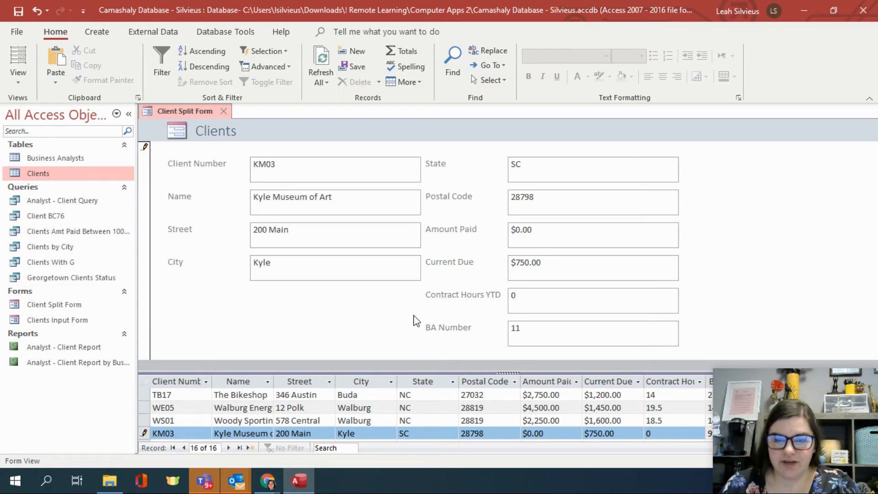
click(403, 407)
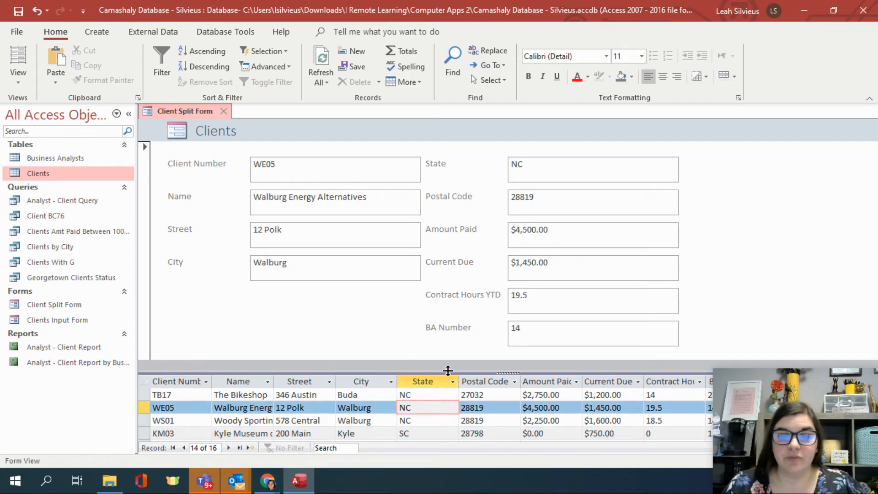
click(427, 434)
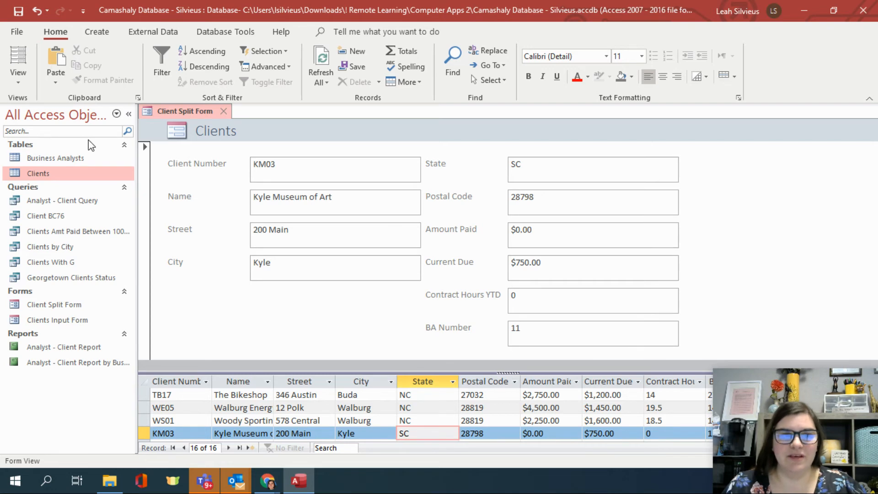
- Check the analyst numbers in the Business Analysts table and close the Client Split Form, saving its design changes
double_click(71, 158)
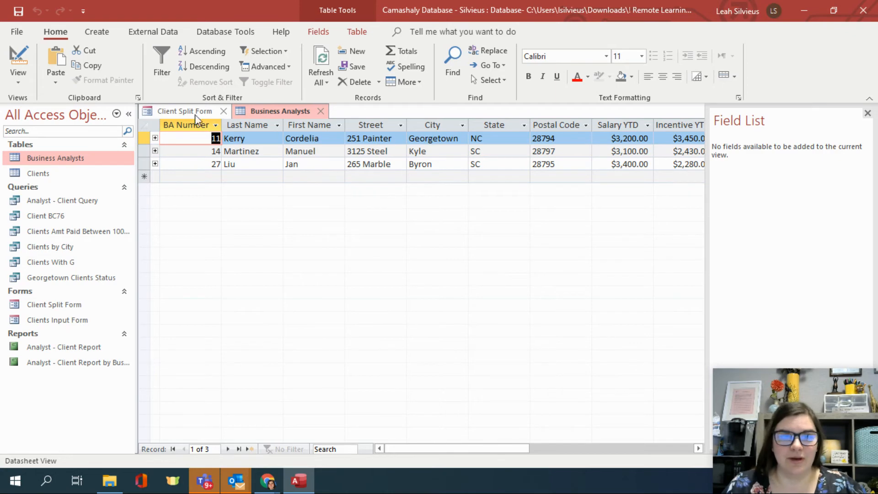
click(322, 112)
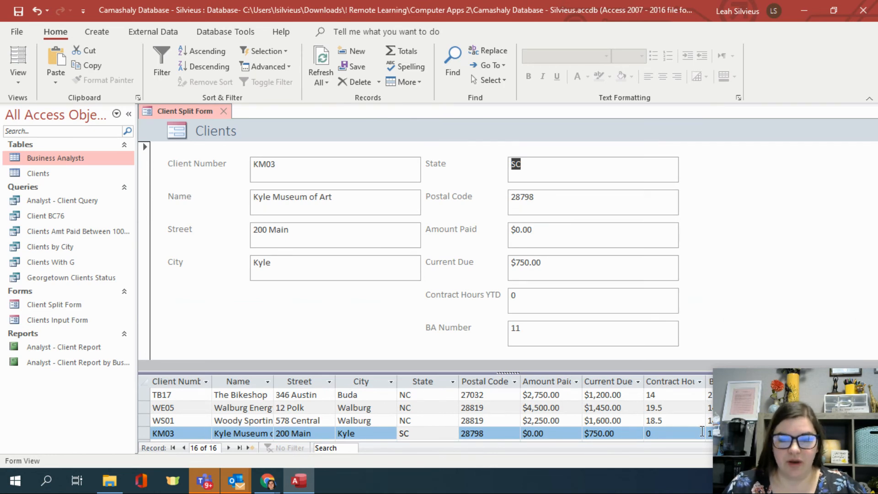
click(224, 111)
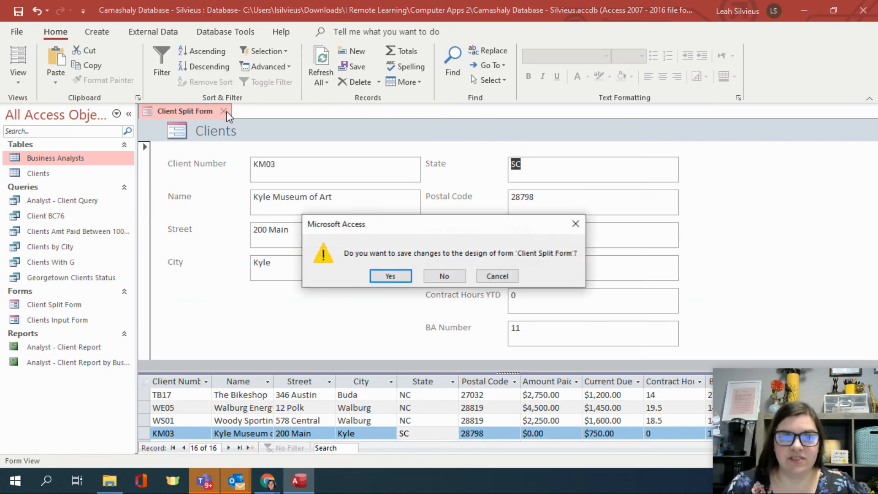
click(390, 276)
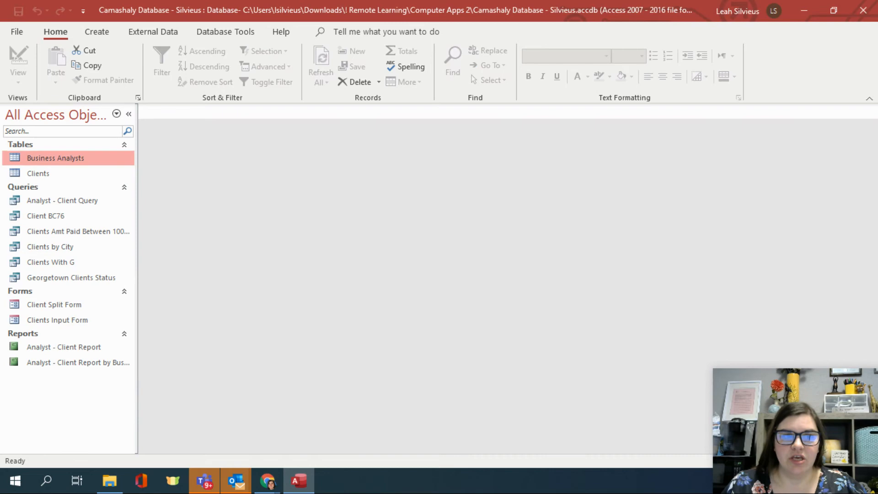
- Locate the Kyle Museum of Art record in the Clients table and among the related clients of analyst 11 in the Business Analysts table
double_click(66, 174)
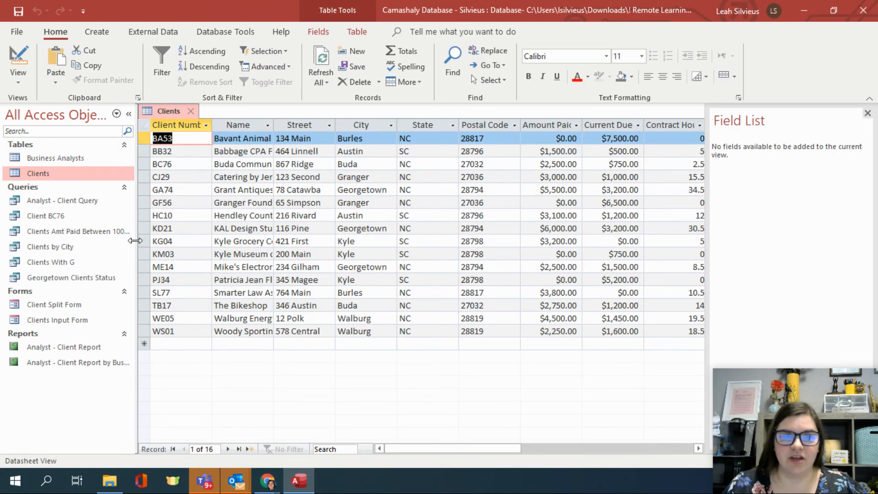
click(144, 254)
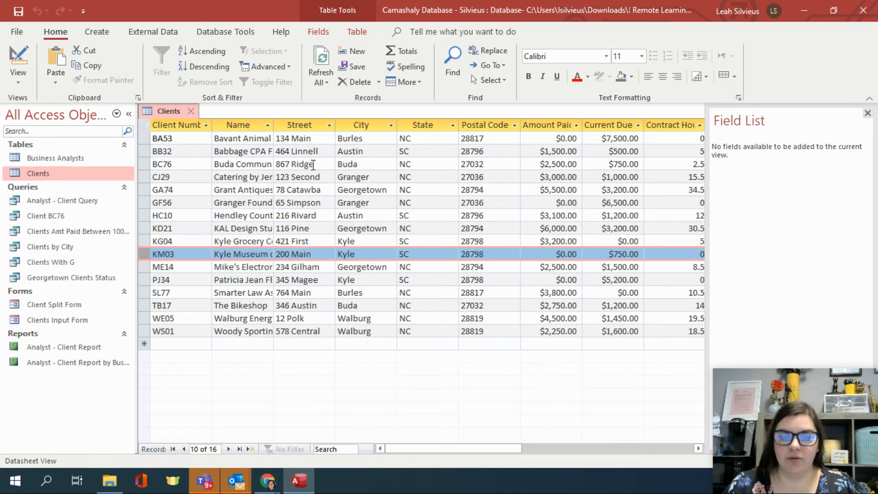
double_click(52, 158)
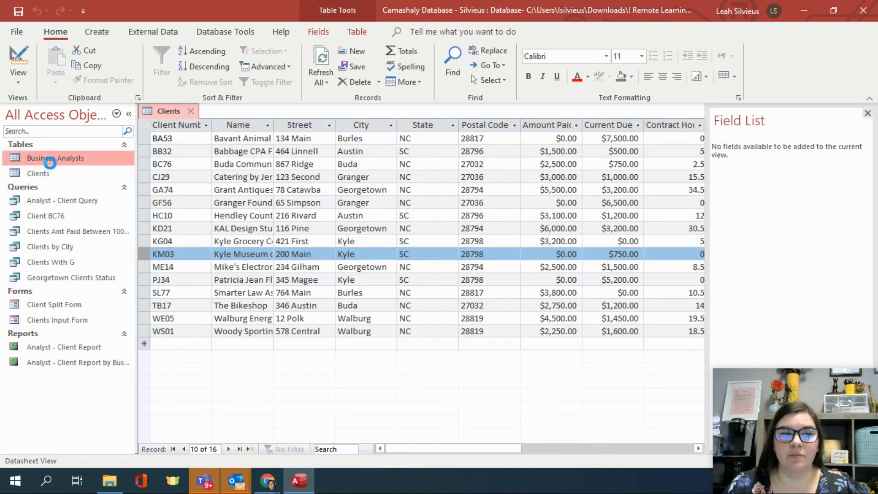
click(155, 138)
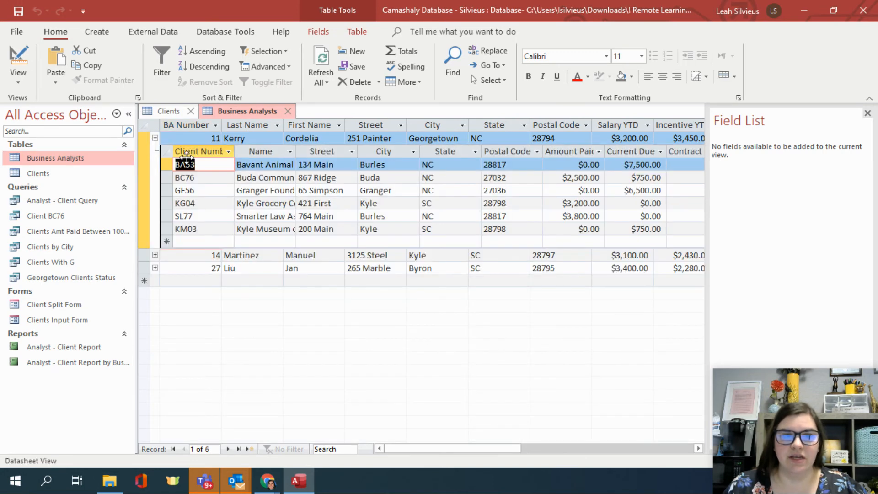
click(165, 229)
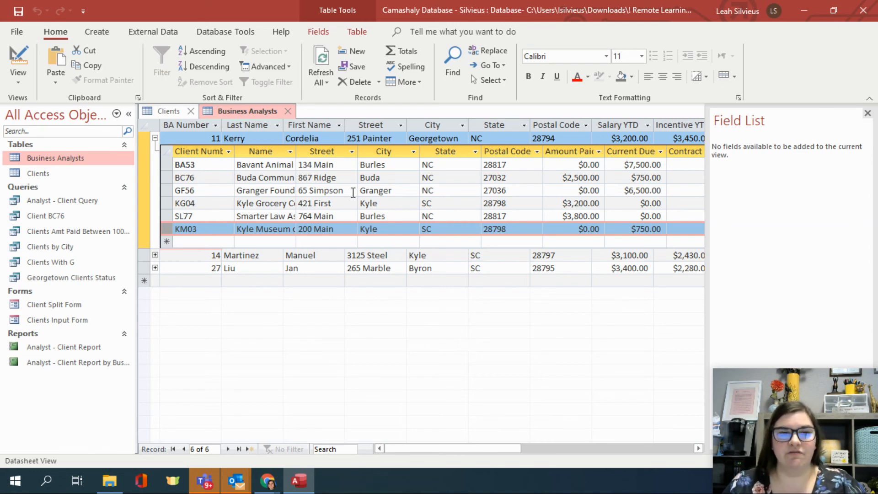
click(155, 138)
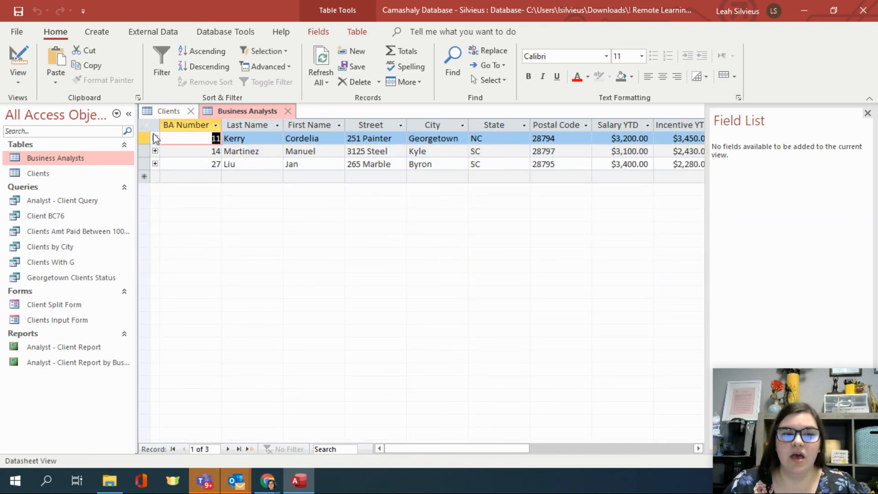
- Run the Clients by City query for Kyle and select the Kyle Museum of Art record
click(162, 111)
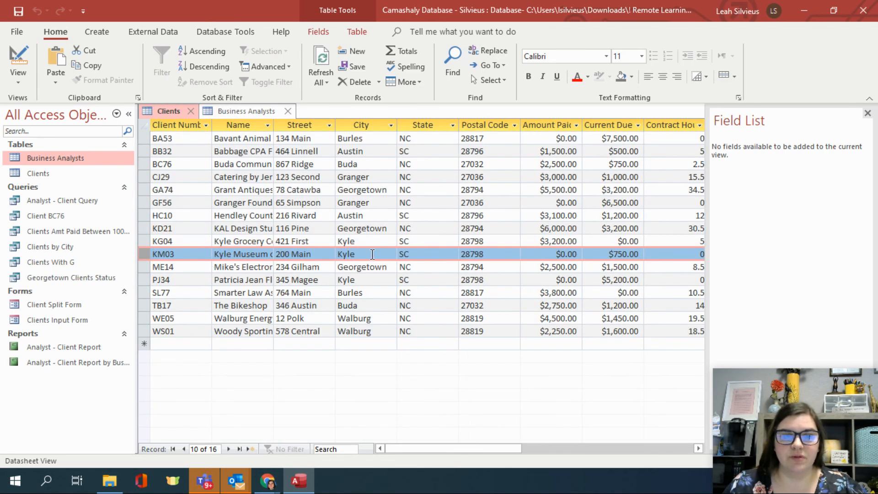
double_click(70, 247)
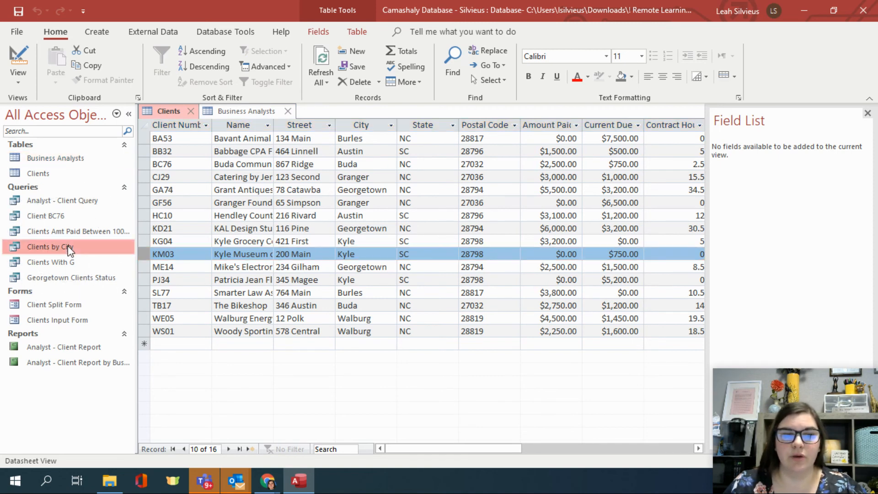
text(Kyle)
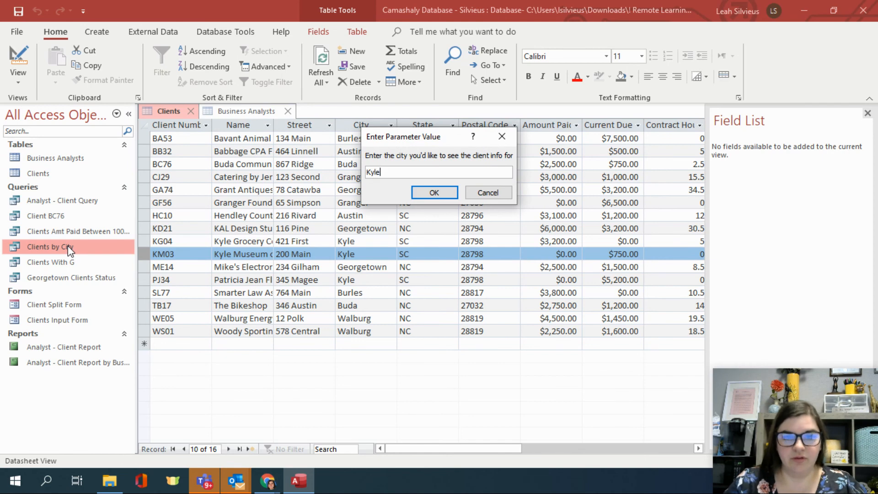
key(Return)
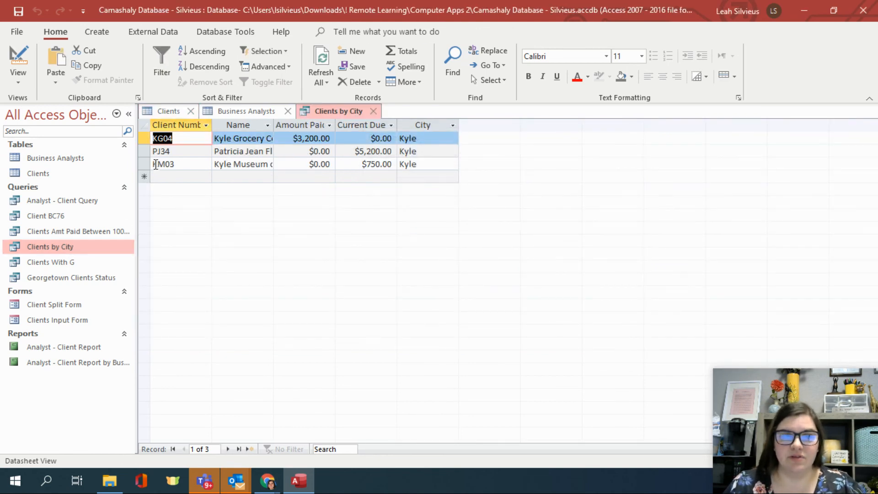
click(141, 165)
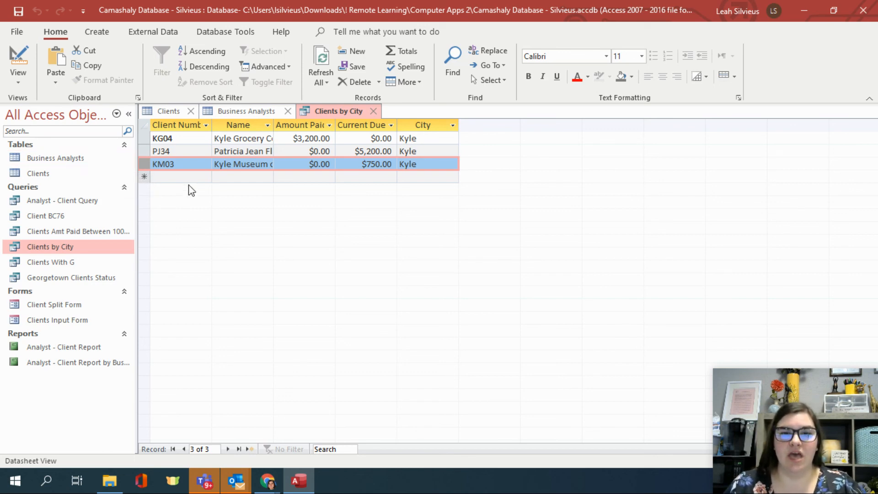
- Open the Client Split Form
double_click(79, 304)
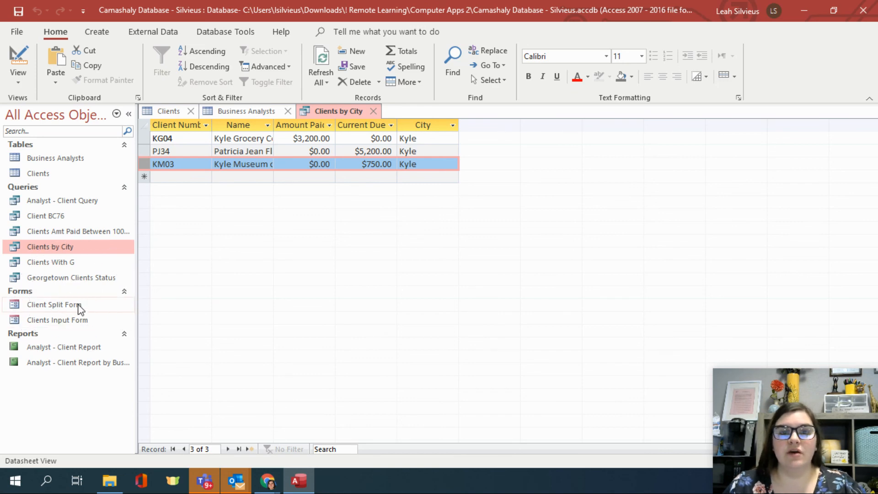